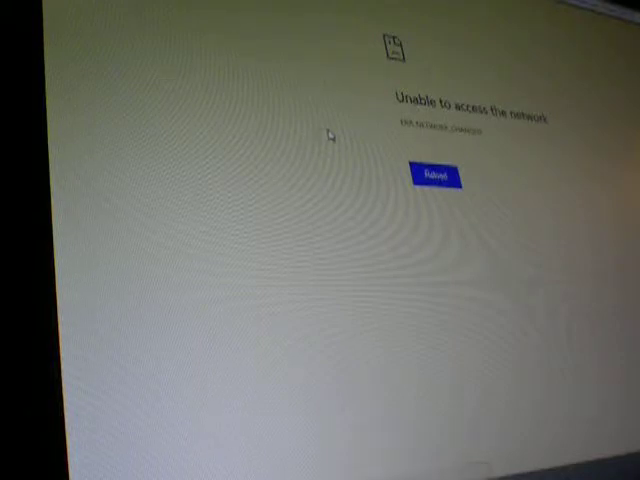
- Reload the Google results page to retry the craigslist search with F5
{"action": "key", "text": "F5"}
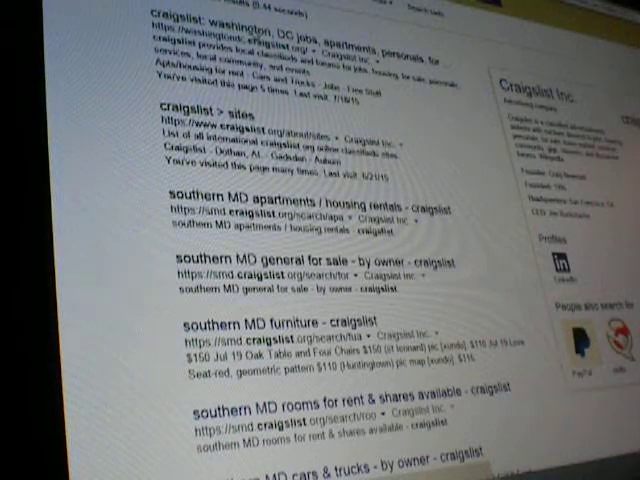